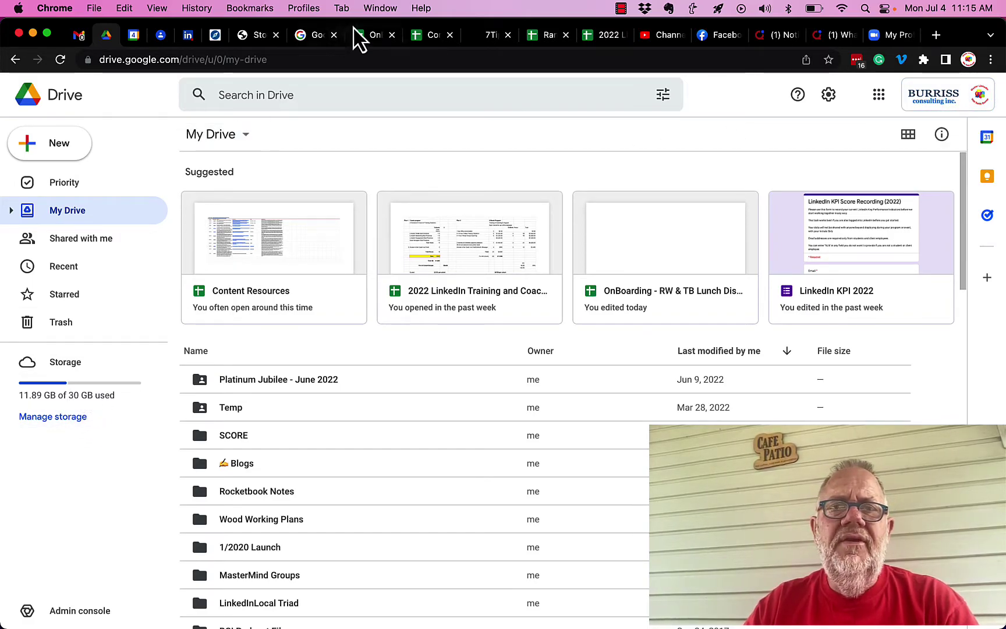
Open Chrome's Window menu to list the open browser windows.
click(379, 8)
Bring the 'Google Docs stuff' Drive window forward and open the 'Upload files to Google Drive' article.
click(394, 228)
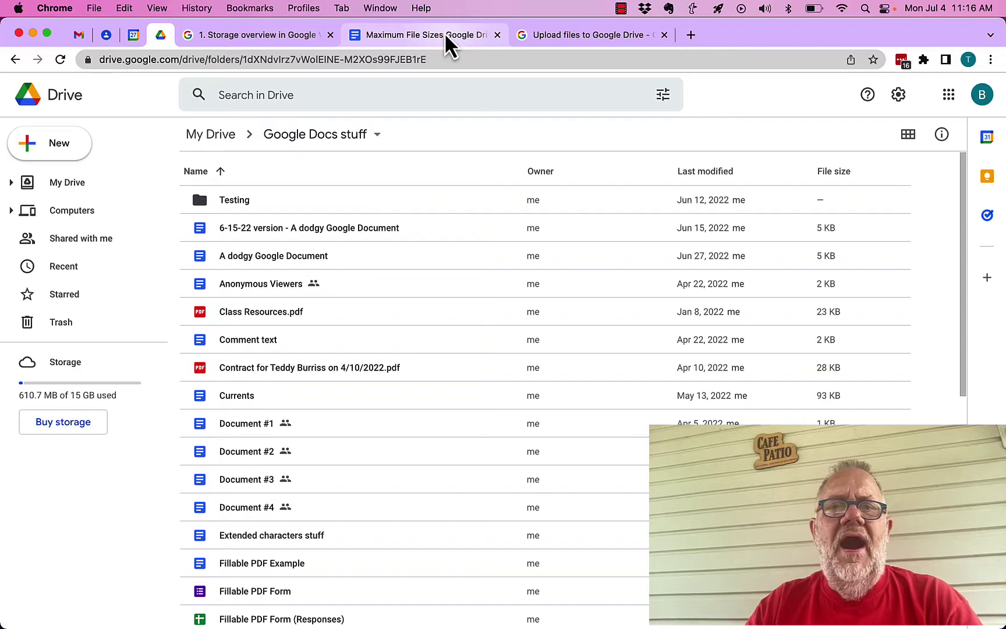
click(559, 34)
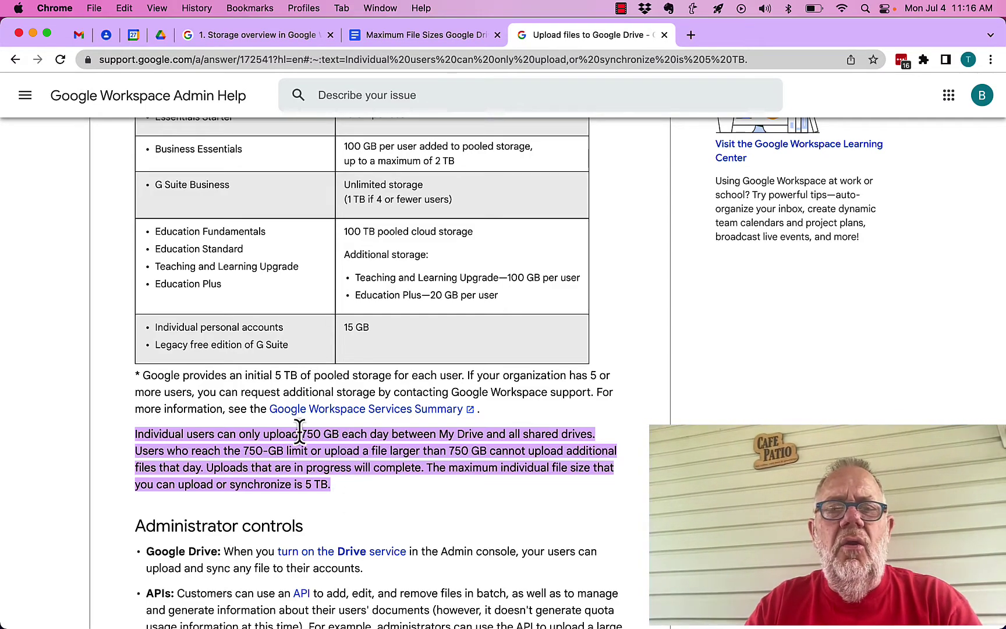
Highlight '750 GB each' as the daily limit, then '5 TB' as the maximum file size.
drag(299, 435, 366, 434)
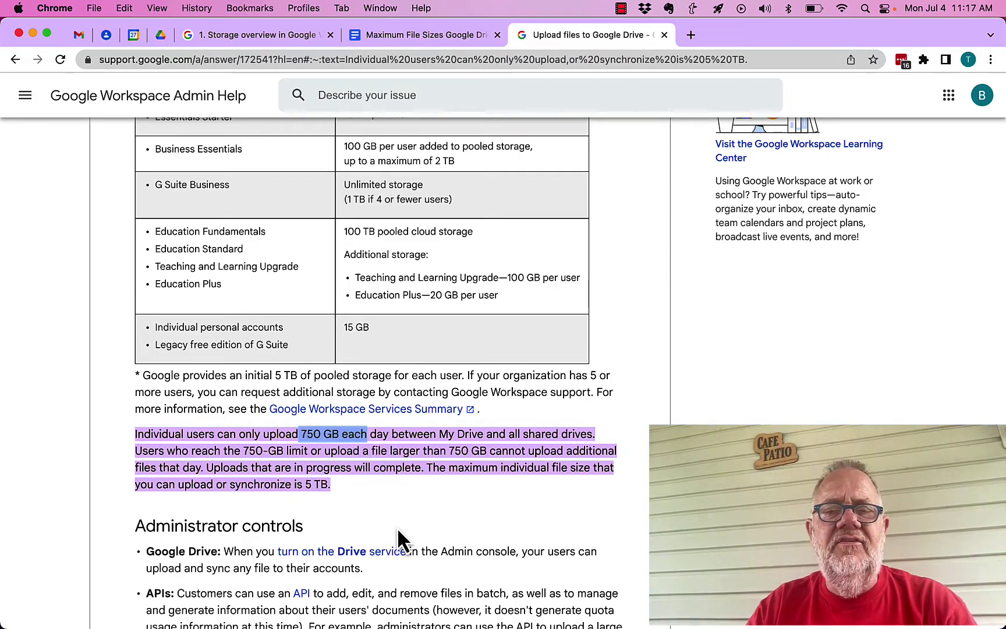
click(306, 485)
drag(306, 485, 330, 485)
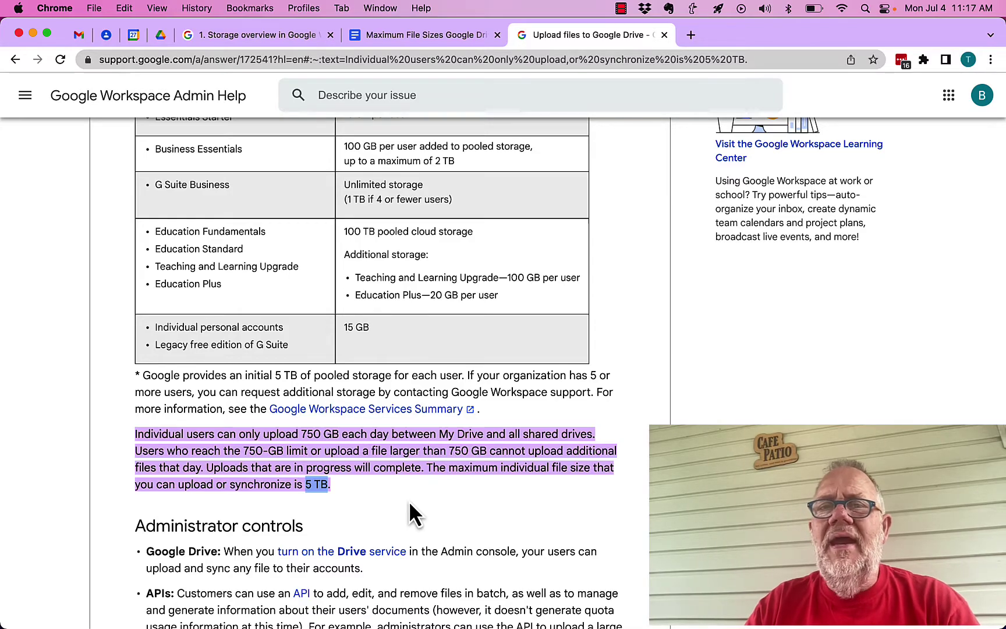
scroll(408, 501, up, 10)
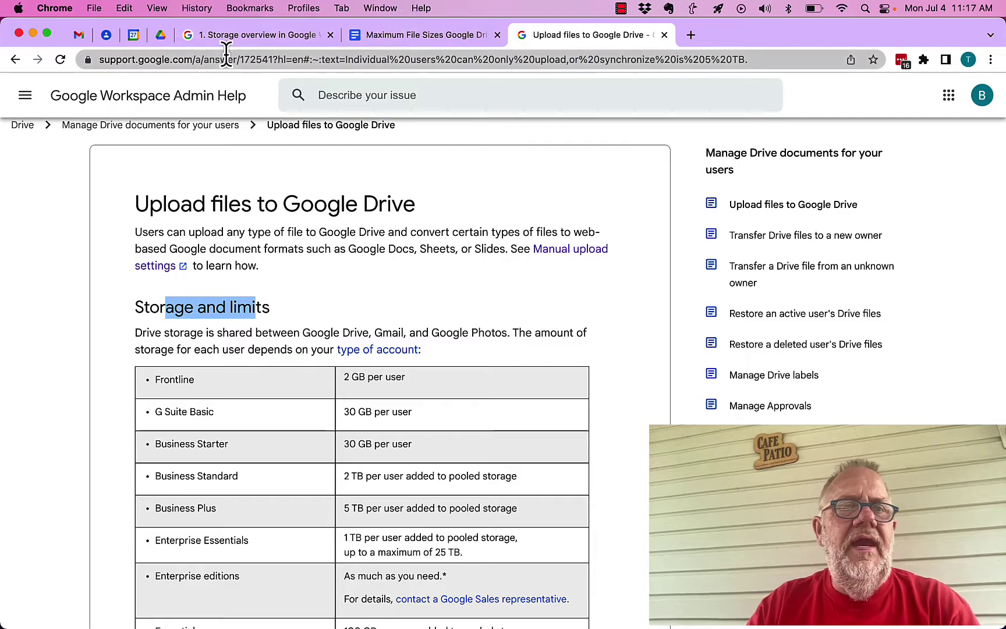
Switch to the Google Drive tab showing the 'Google Docs stuff' folder.
click(160, 35)
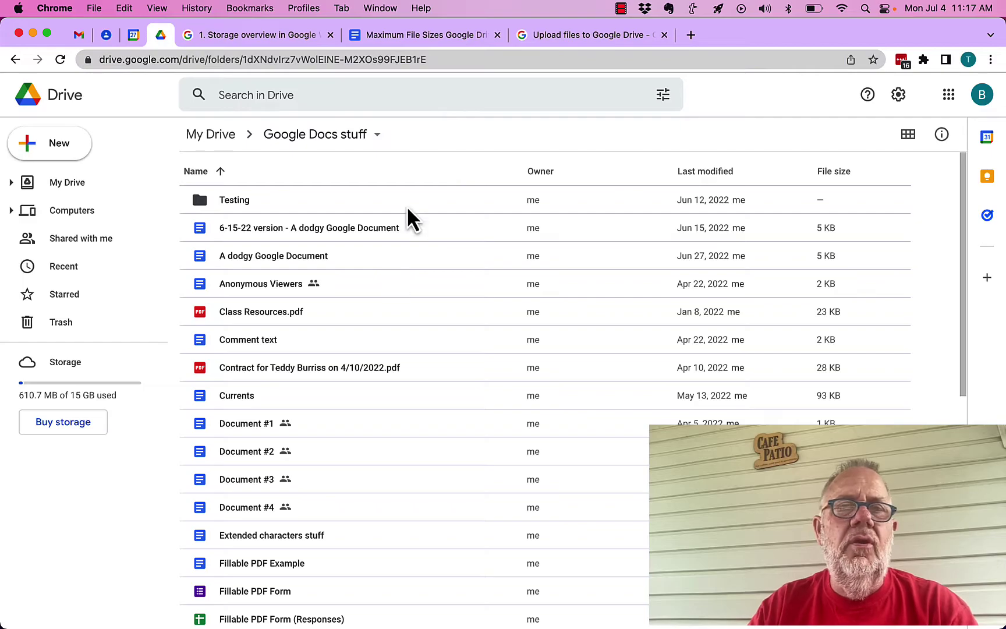
Back in the upload article, mark G Suite Basic and Business Starter with their 30 GB per user.
click(556, 38)
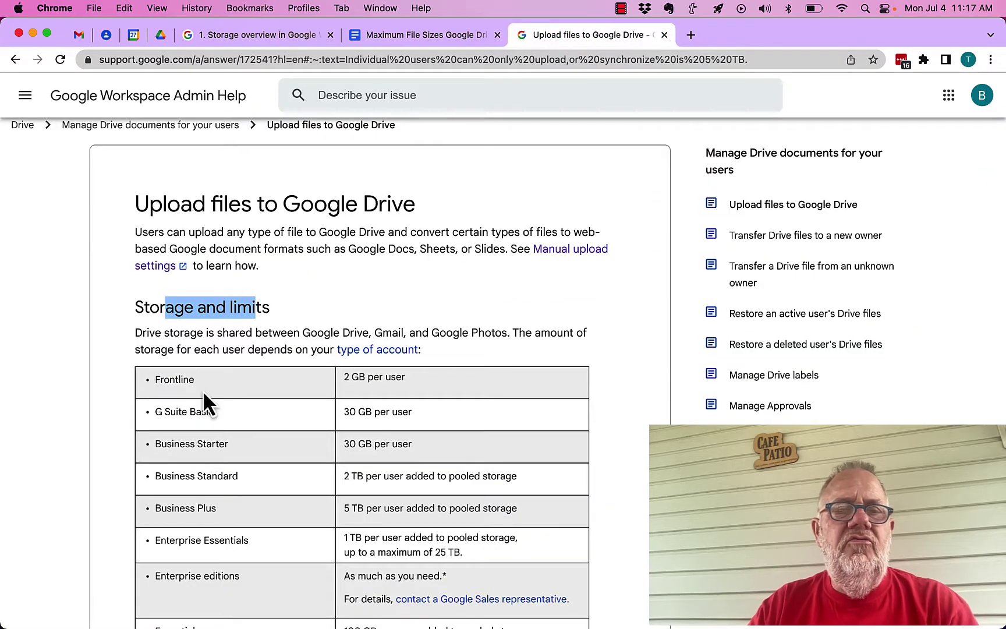
scroll(223, 420, down, 2)
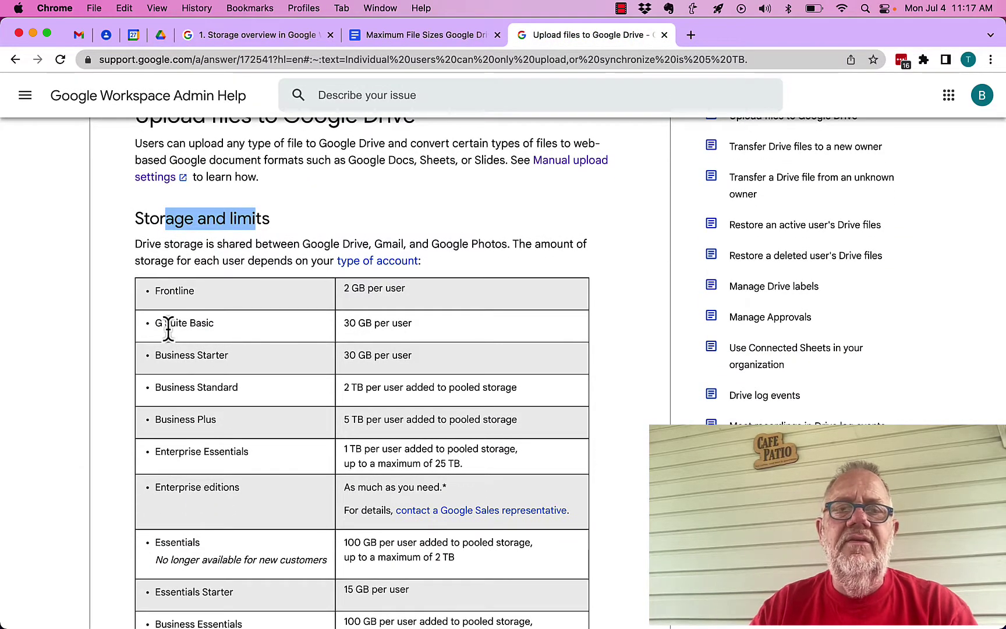
drag(162, 325, 227, 322)
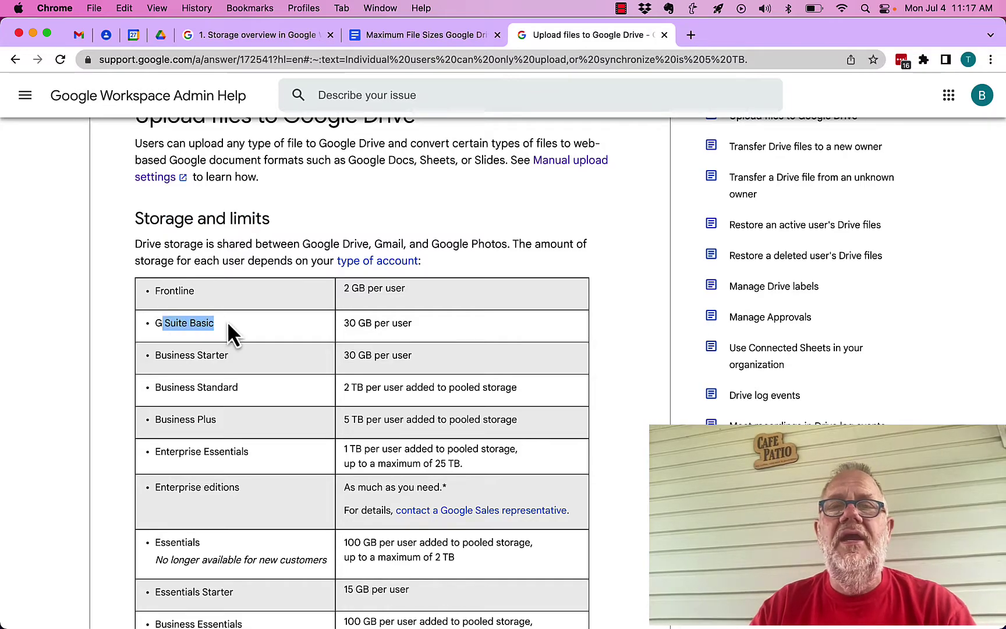
drag(344, 324, 412, 325)
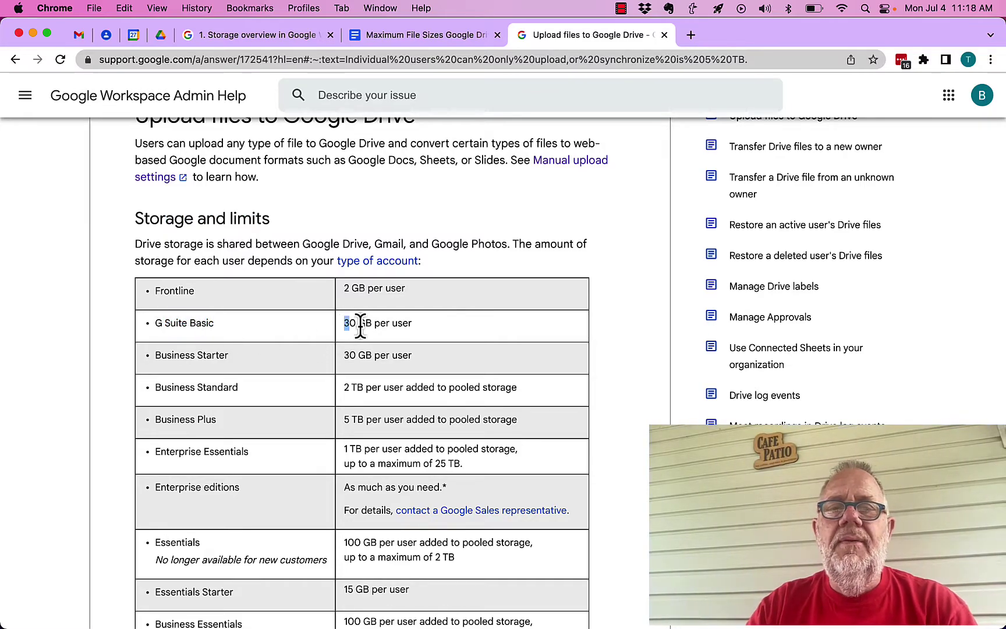
drag(171, 355, 229, 358)
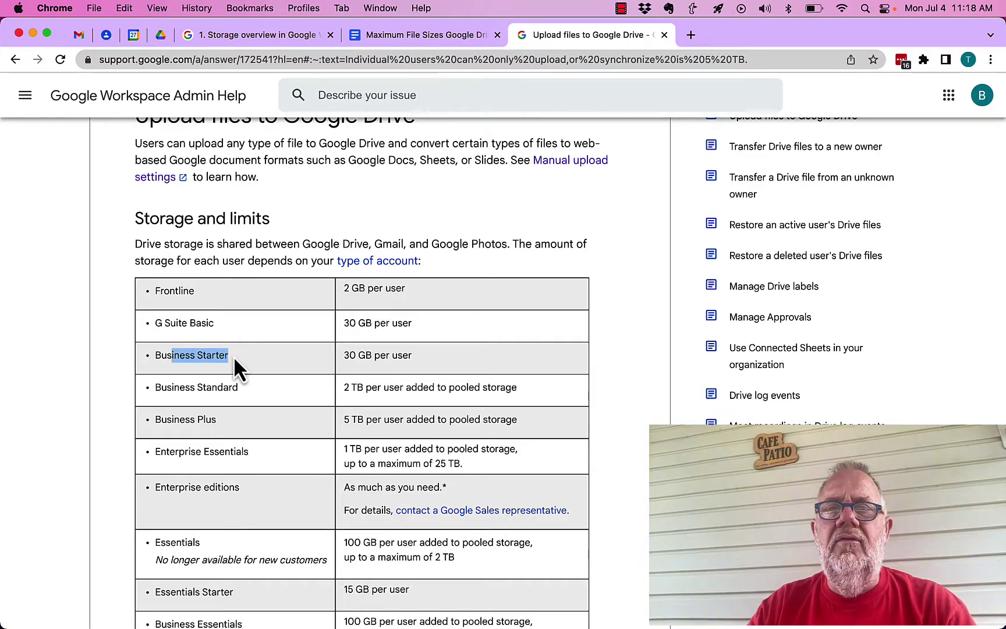
drag(344, 355, 413, 358)
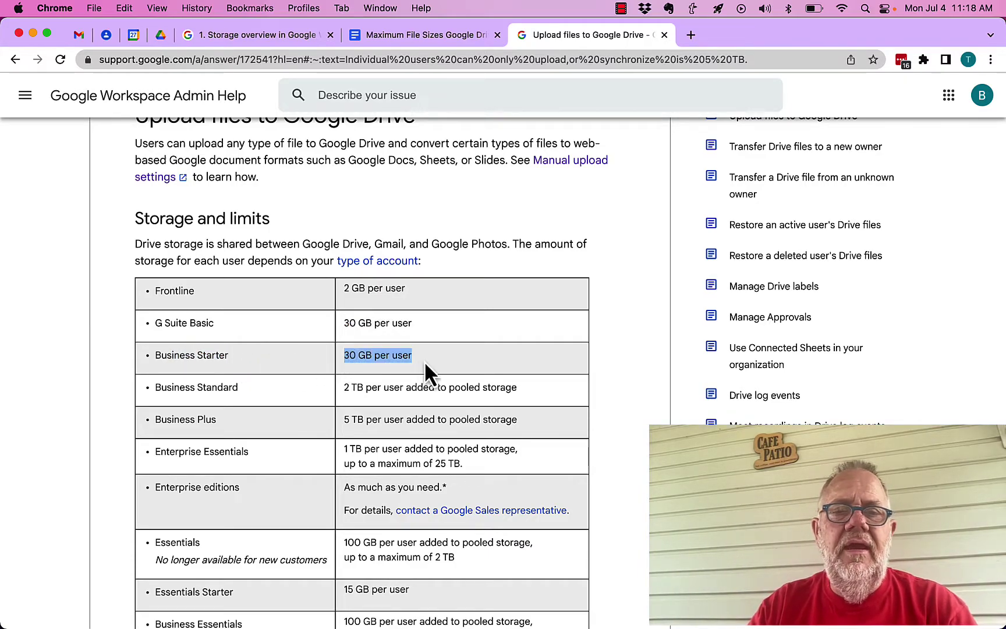
scroll(424, 360, down, 2)
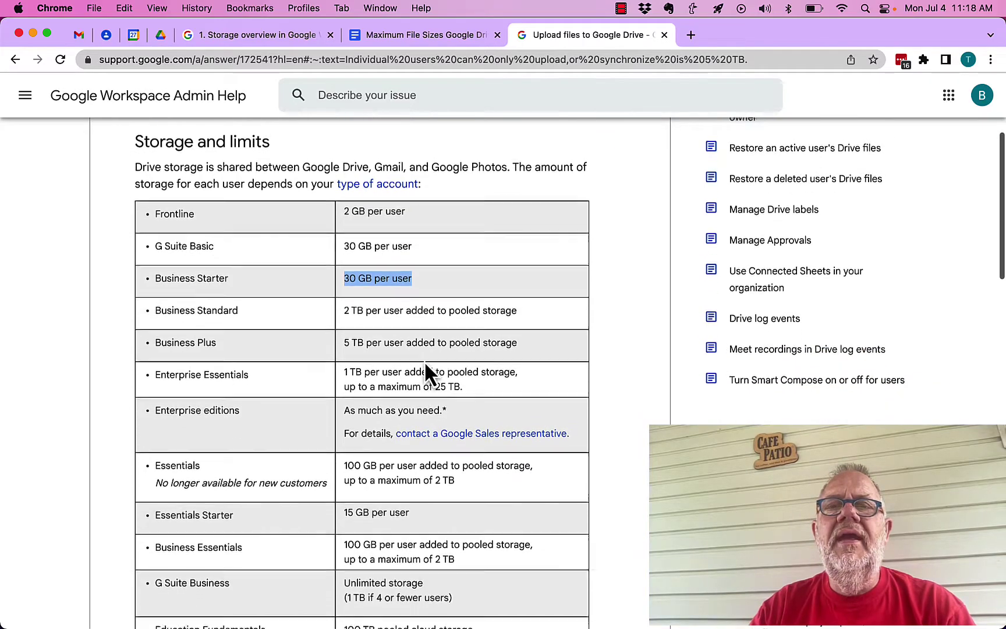
Mark Business Standard's 2 TB, and Enterprise Essentials' 1 TB per user and 25 TB maximum.
click(179, 312)
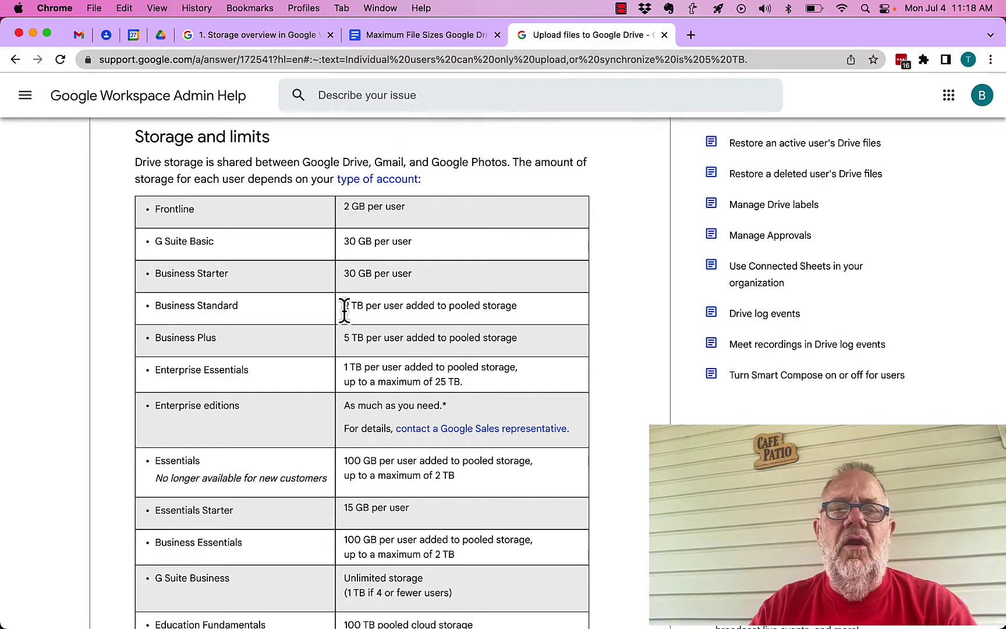
mouse_move(344, 309)
mouse_down()
mouse_move(371, 310)
mouse_move(405, 337)
mouse_up()
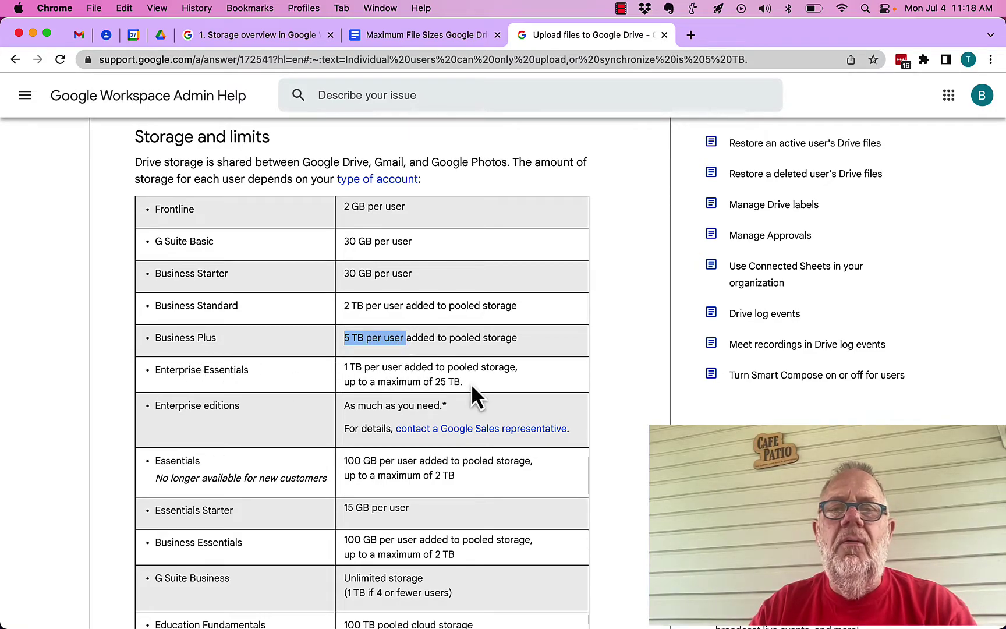
drag(347, 368, 500, 368)
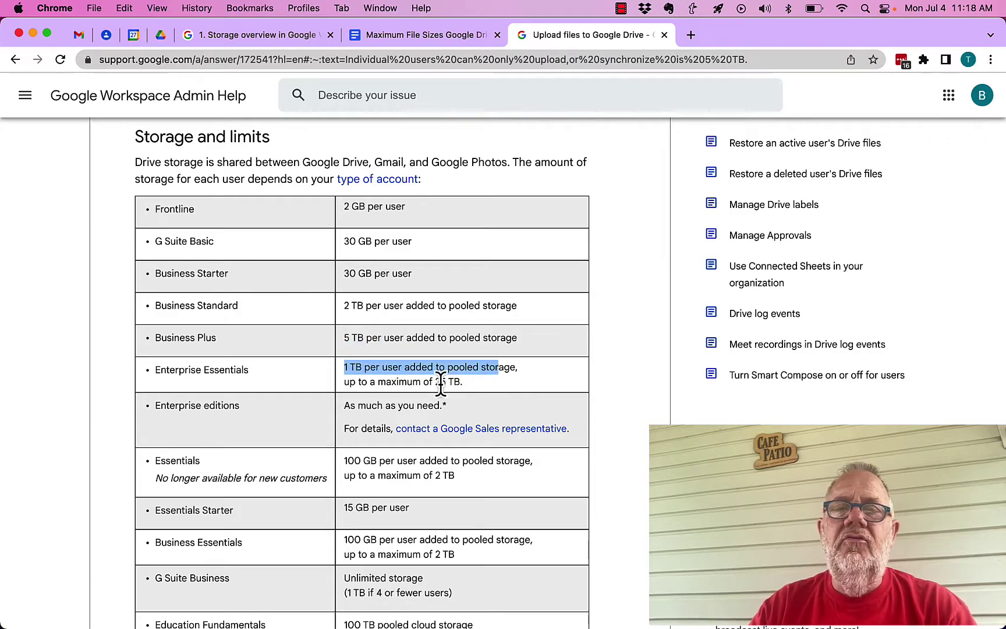
drag(434, 382, 465, 383)
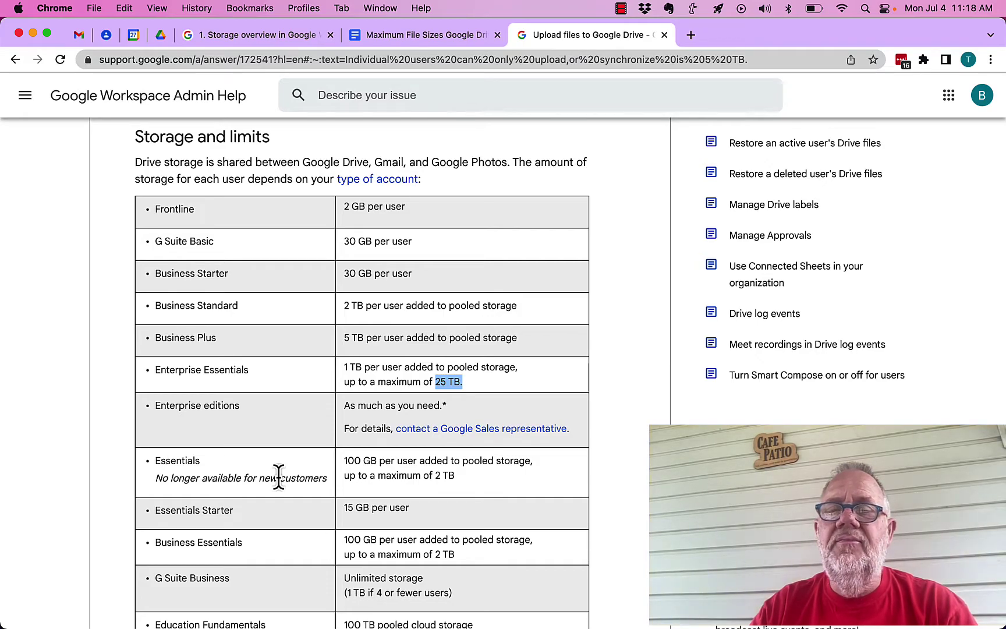
scroll(278, 476, down, 10)
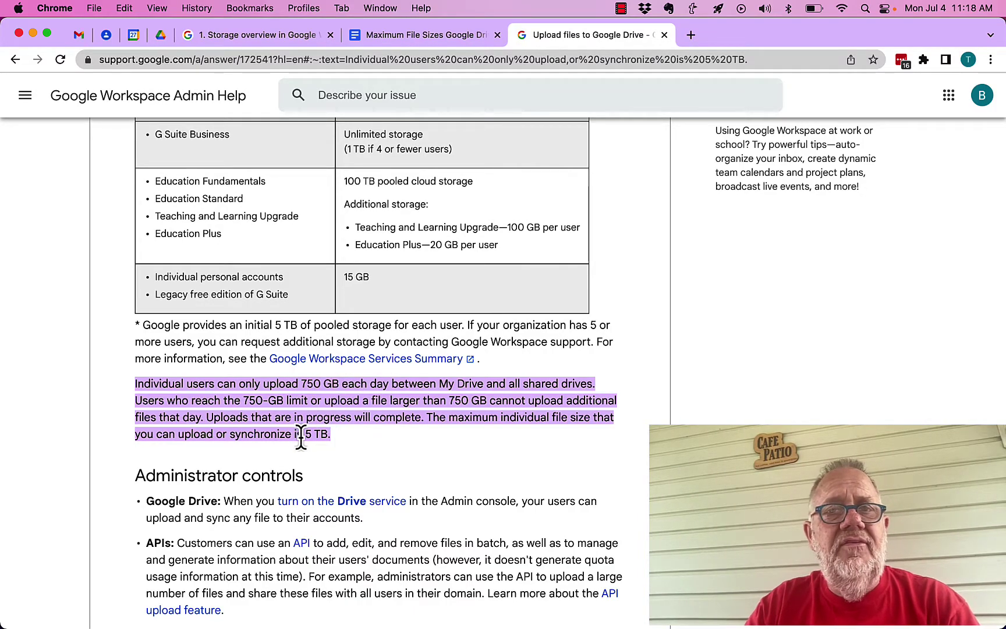
Highlight the '5 TB' maximum file size in the upload article again.
drag(303, 434, 331, 436)
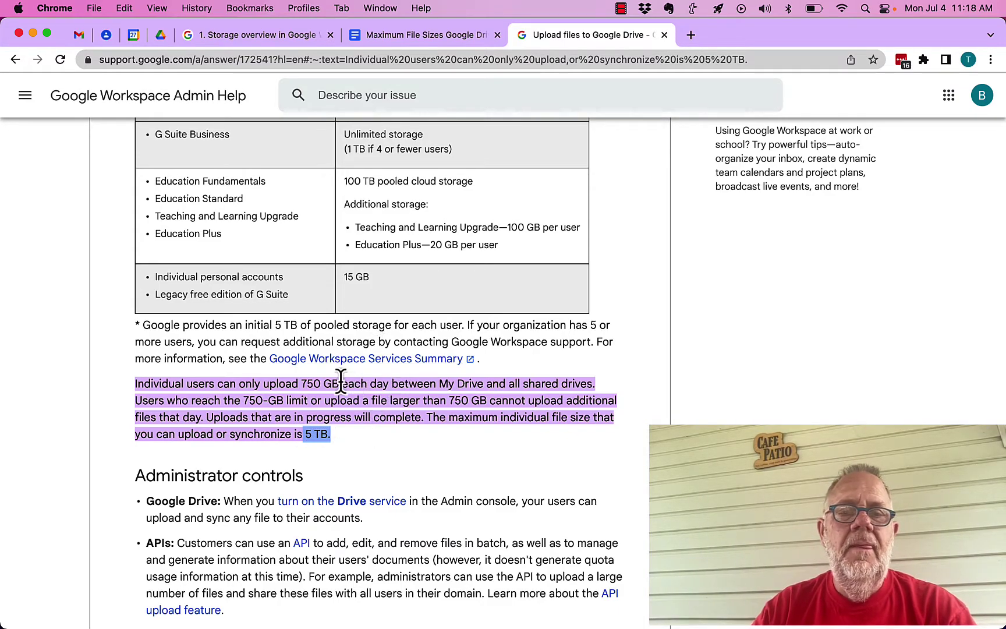
scroll(341, 382, up, 5)
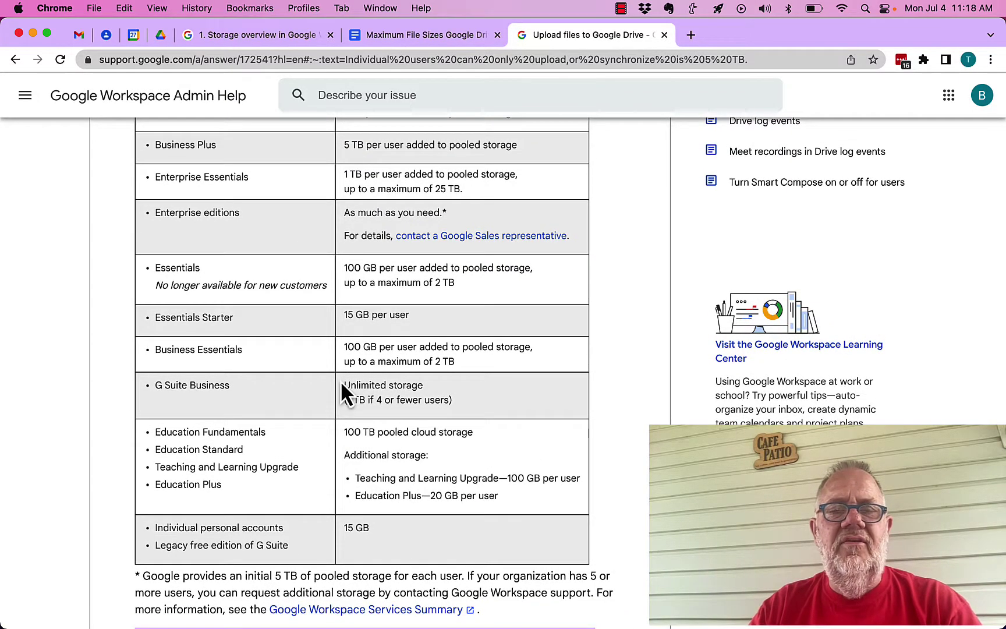
scroll(341, 382, up, 4)
scroll(341, 382, up, 1)
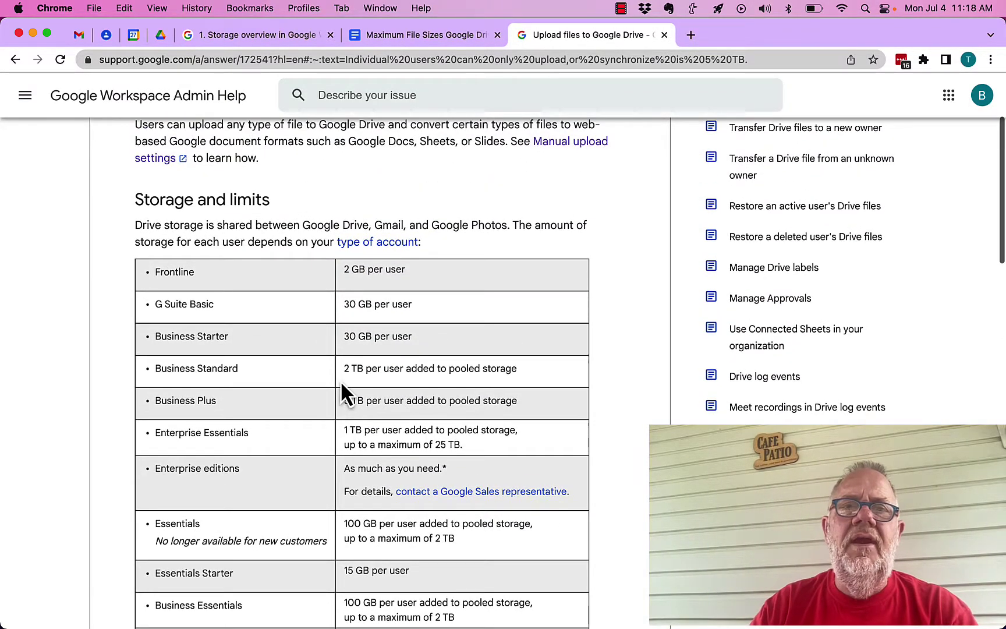
scroll(340, 381, up, 2)
scroll(341, 380, up, 1)
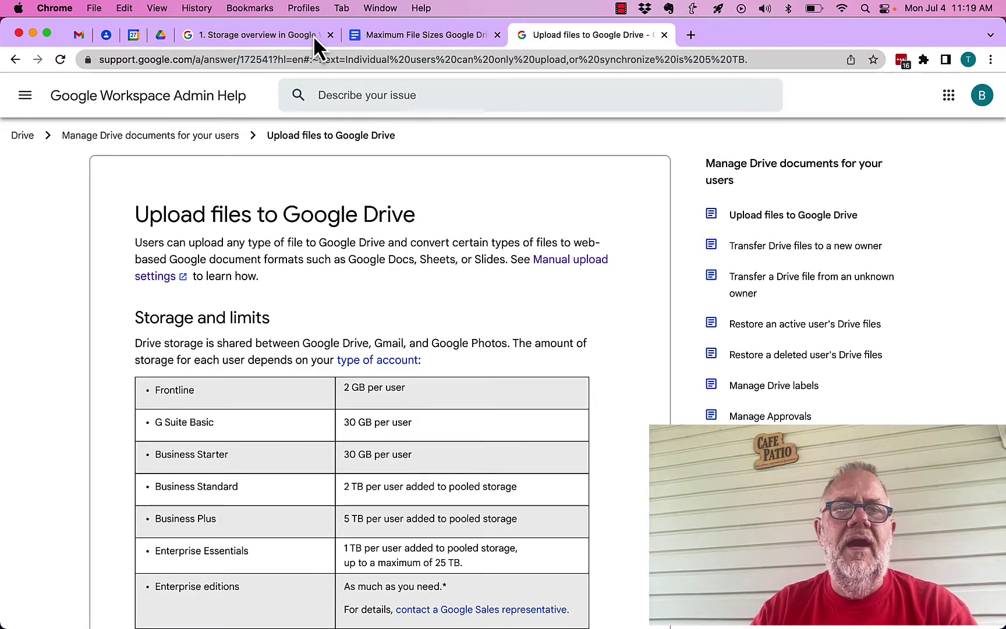
click(162, 36)
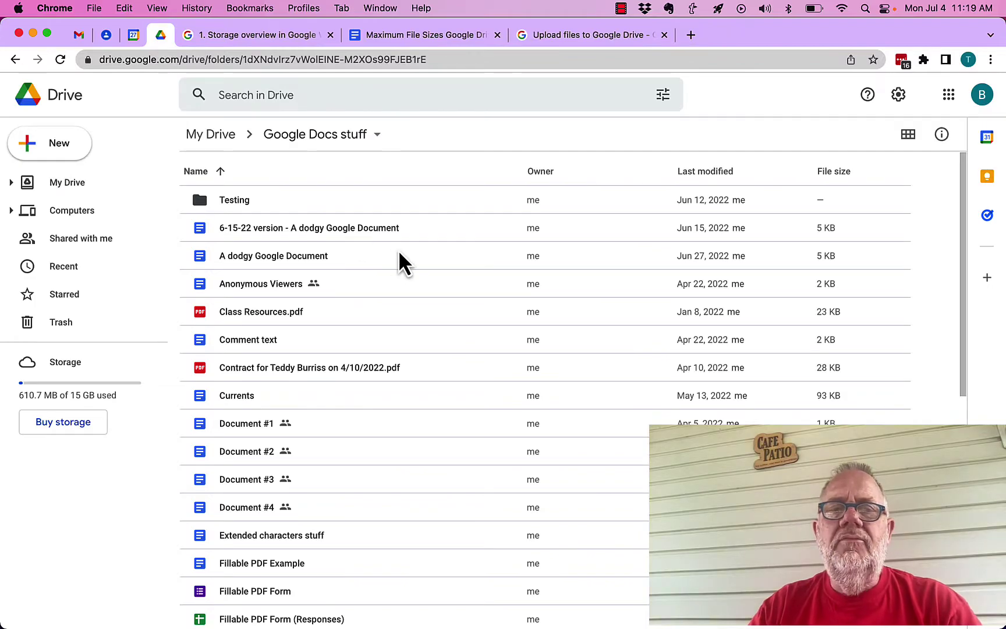